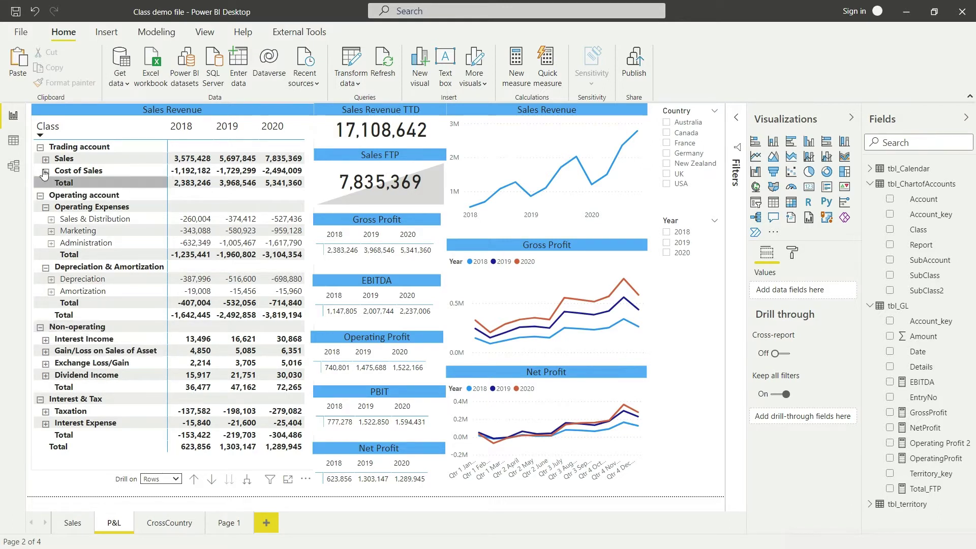
Step: Switch to Data view to show the tbl_GL table and the EBITDA measure's formula
left_click(13, 140)
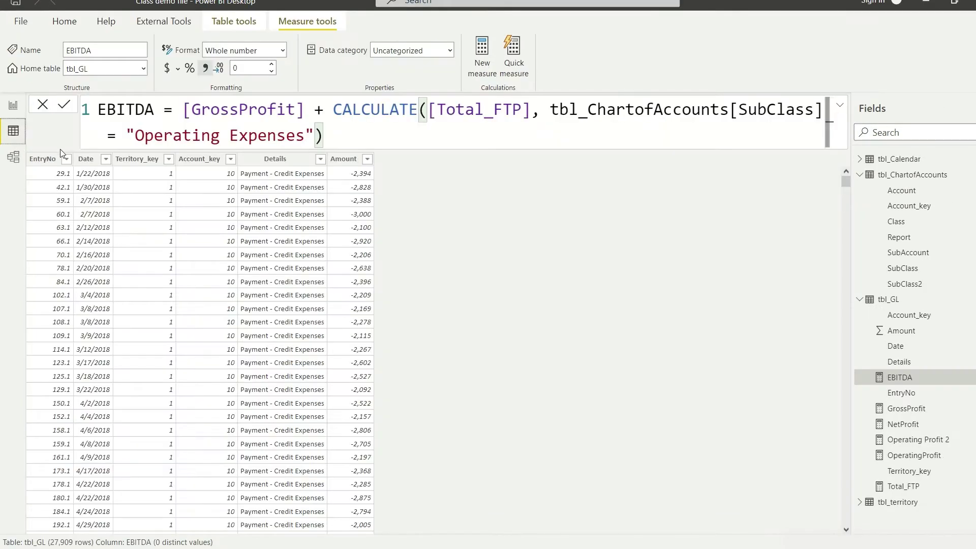
Step: Scroll tbl_ChartofAccounts to its Non-operating and Interest & Tax rows, then create a new measure
left_click(907, 178)
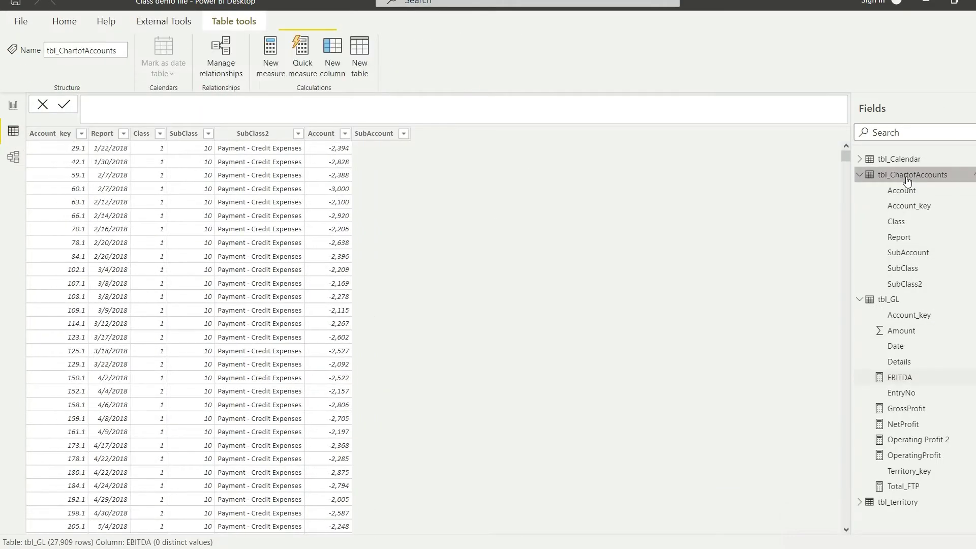
scroll(195, 365, "down", 2)
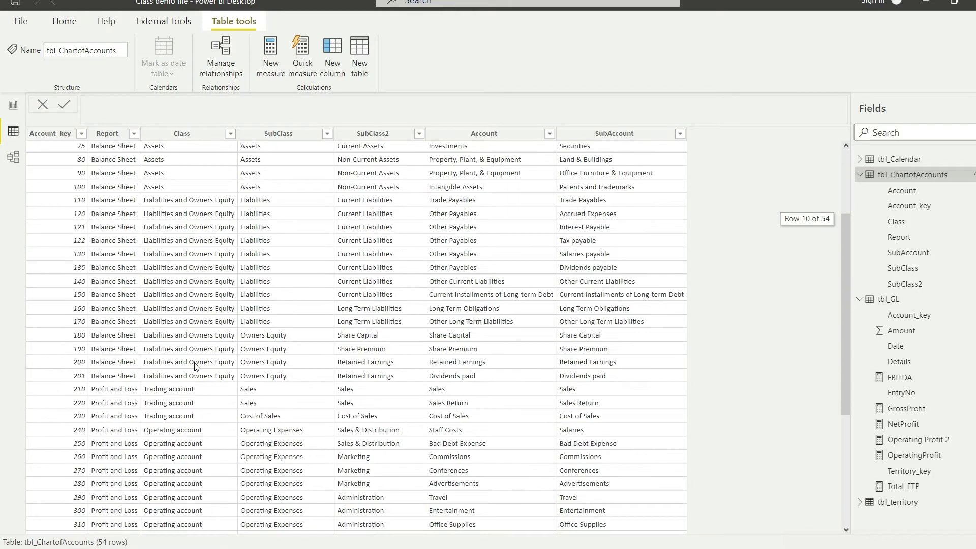
scroll(195, 365, "down", 6)
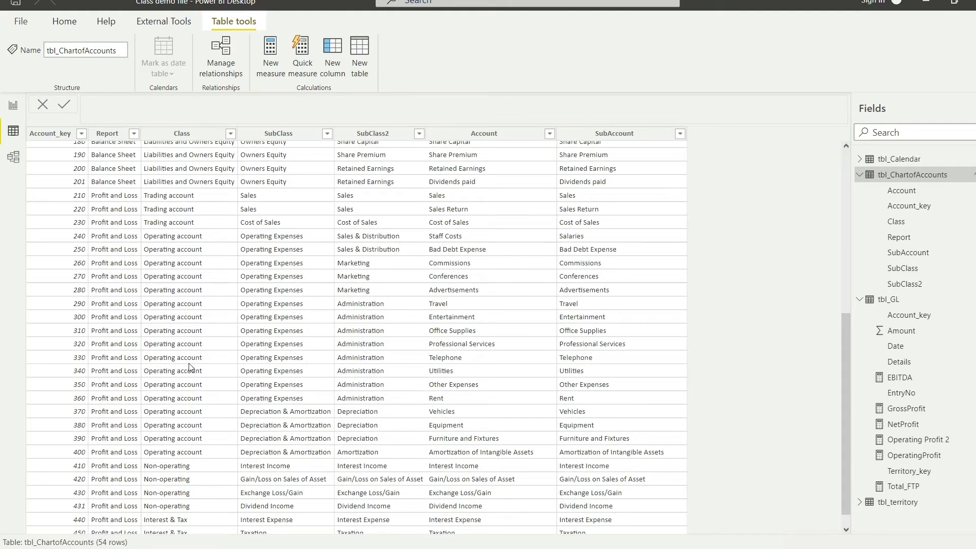
scroll(192, 367, "down", 1)
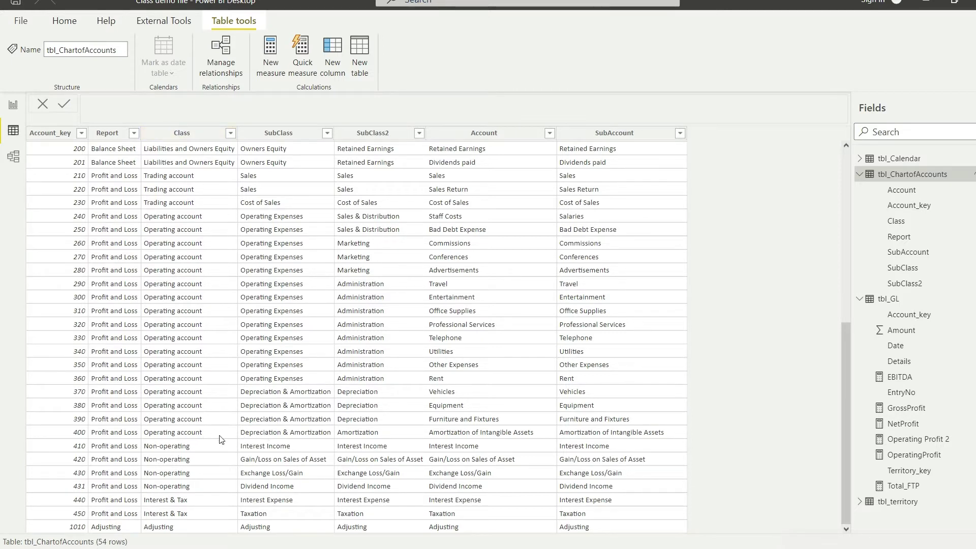
left_click(273, 61)
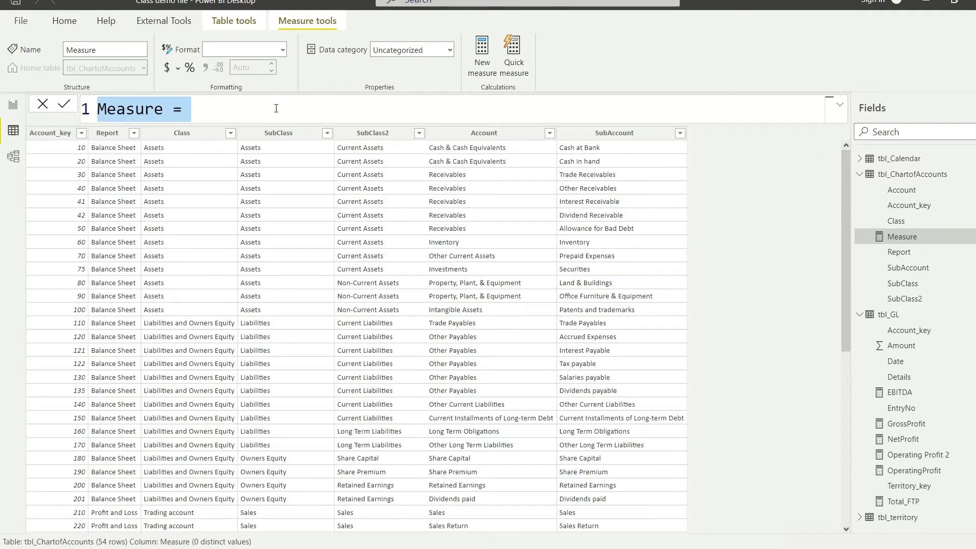
Step: Start the new measure formula as PBIT = [OperatingProfit] +
key("BackSpace")
type("PBIT ")
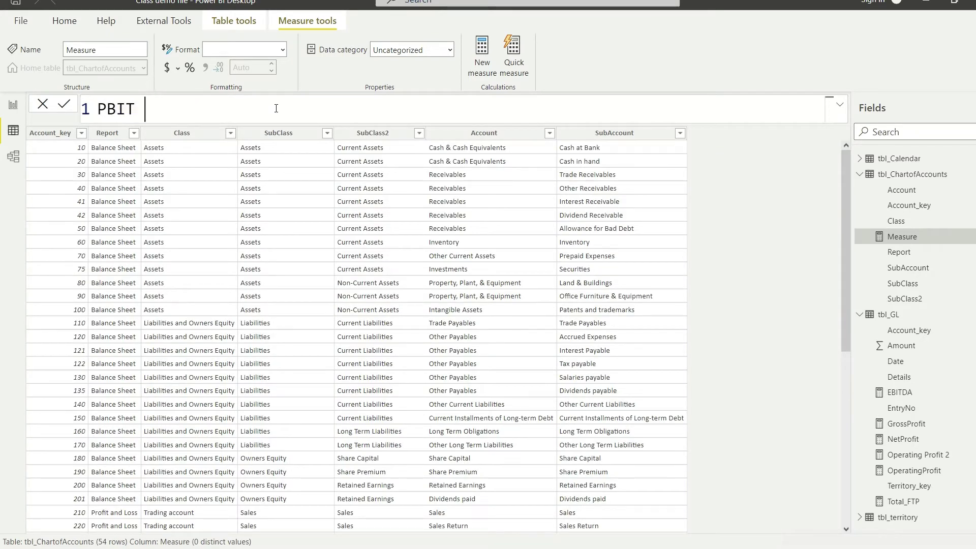
type("= operatin")
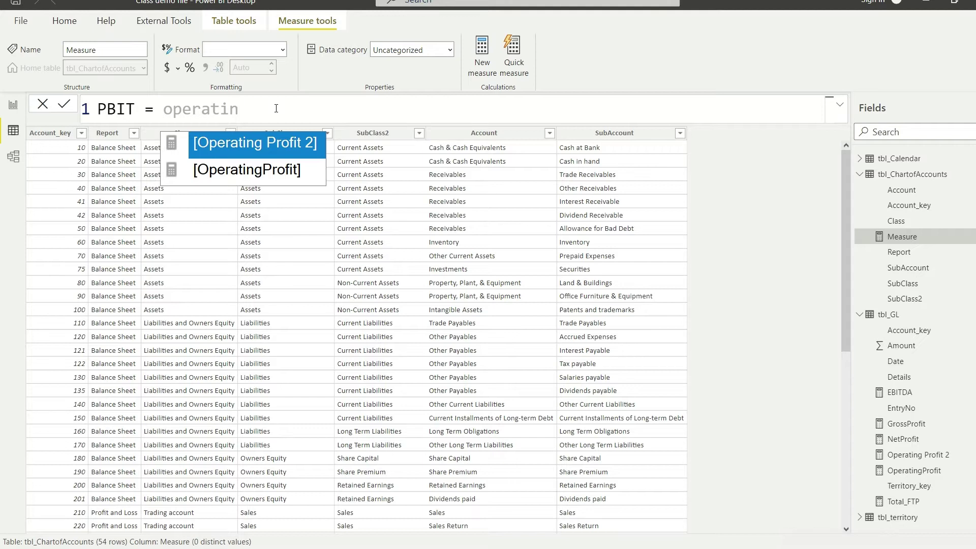
key("Down")
key("Tab")
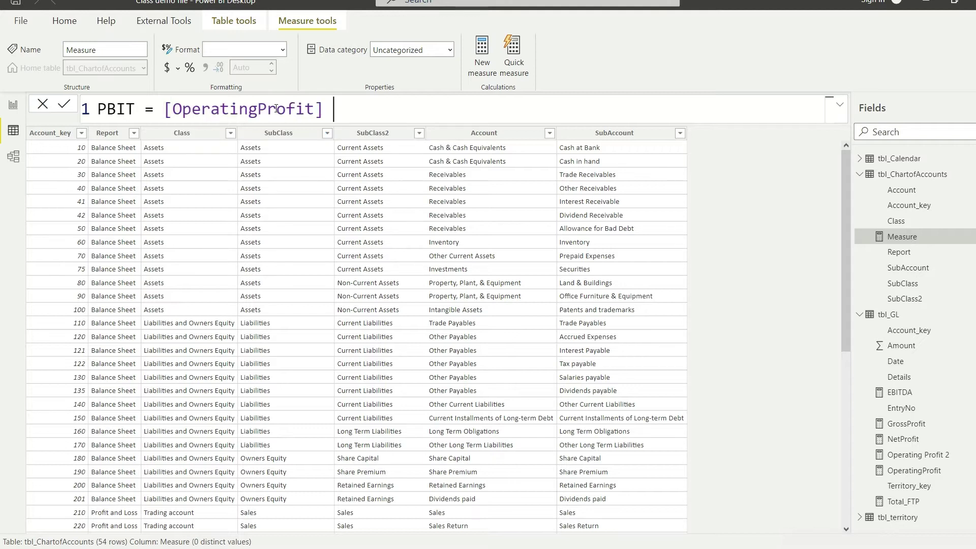
type("+")
Step: Complete it with CALCULATE([Total_FTP], tbl_ChartofAccounts[Class] = "Non-operating")
type("cal")
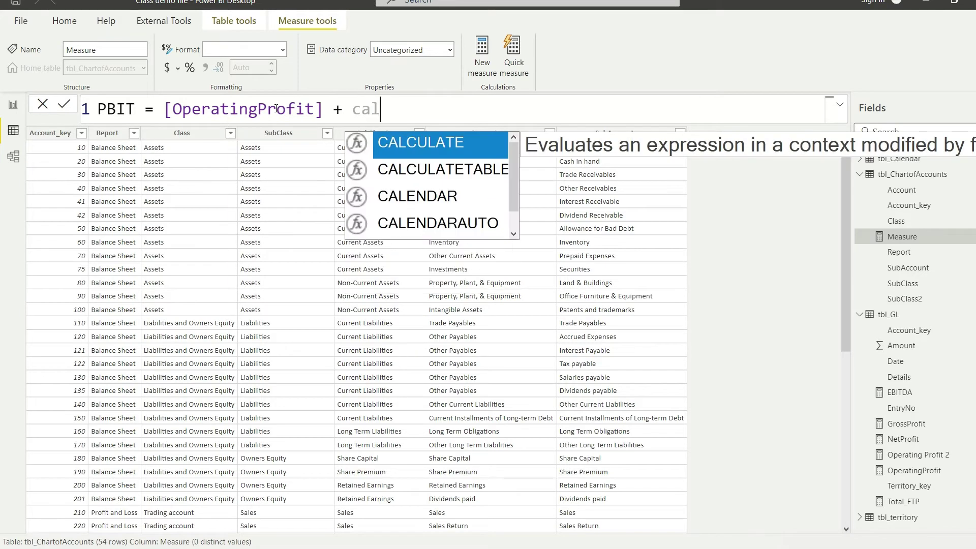
key("Tab")
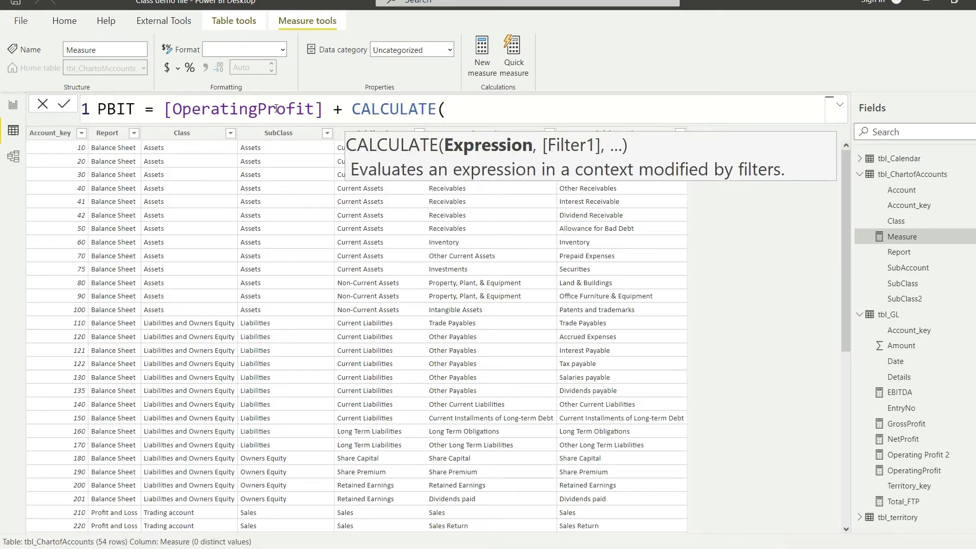
type("ftp")
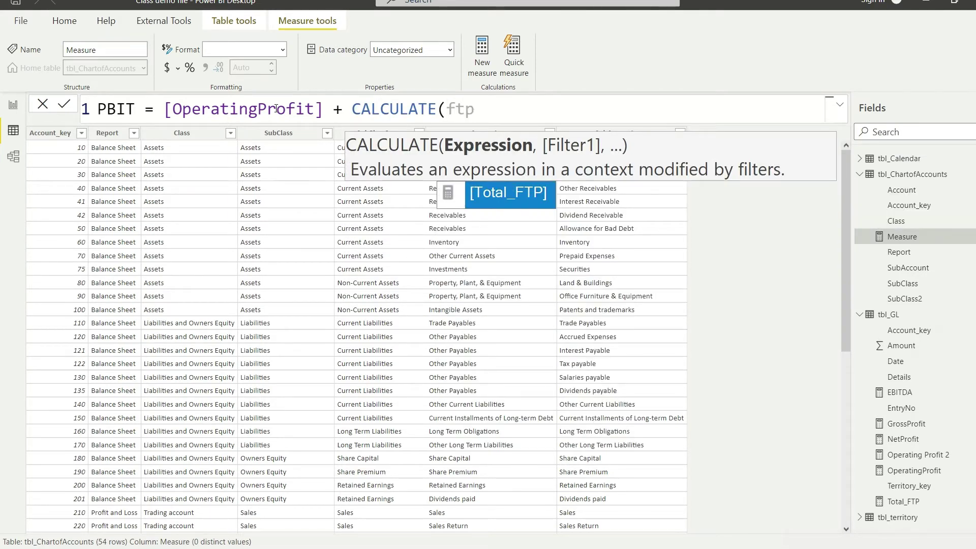
key("Tab")
type(", ")
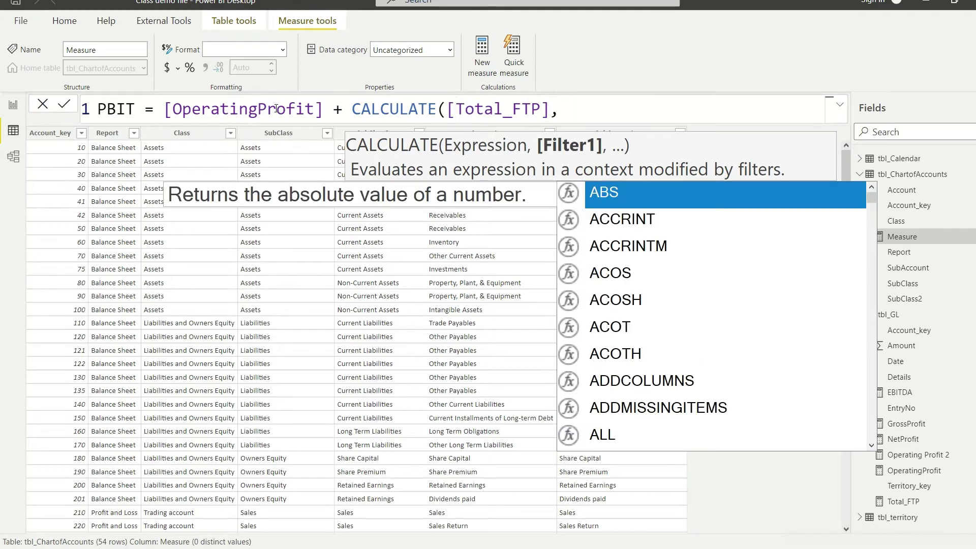
type("class")
key("Tab")
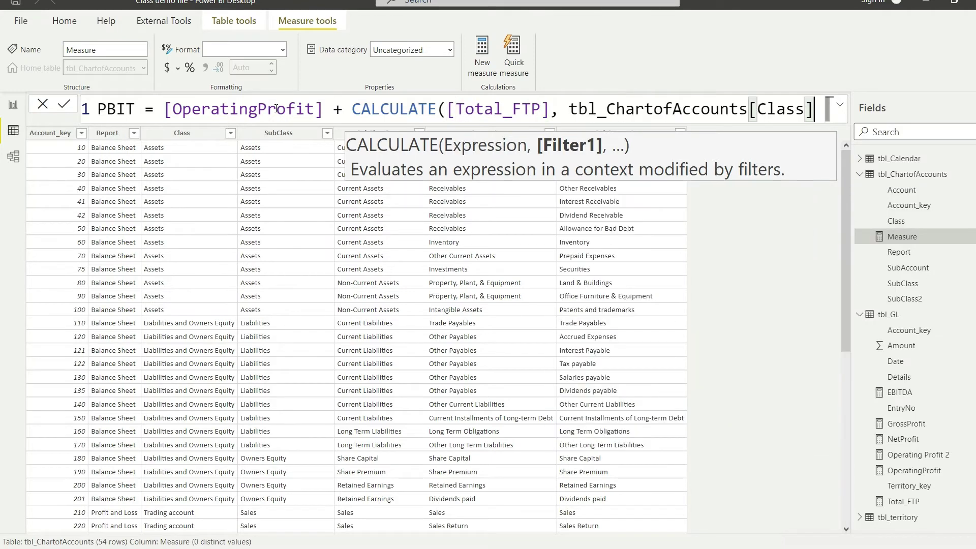
type("=")
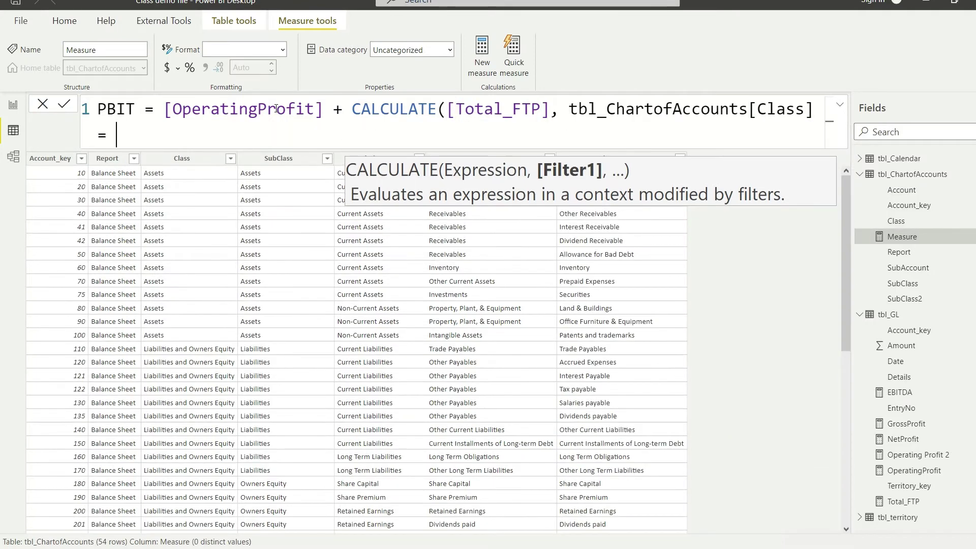
scroll(178, 371, "down", 8)
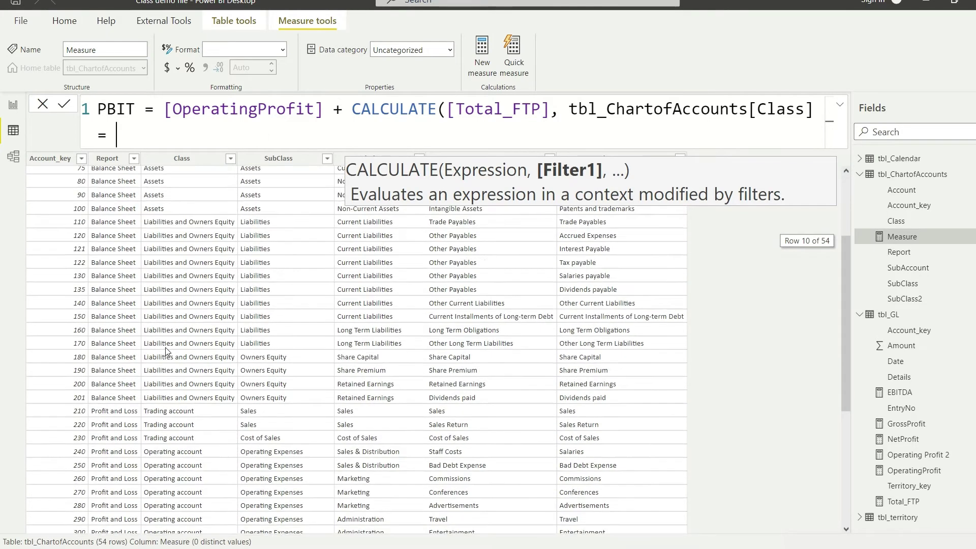
scroll(186, 381, "down", 1)
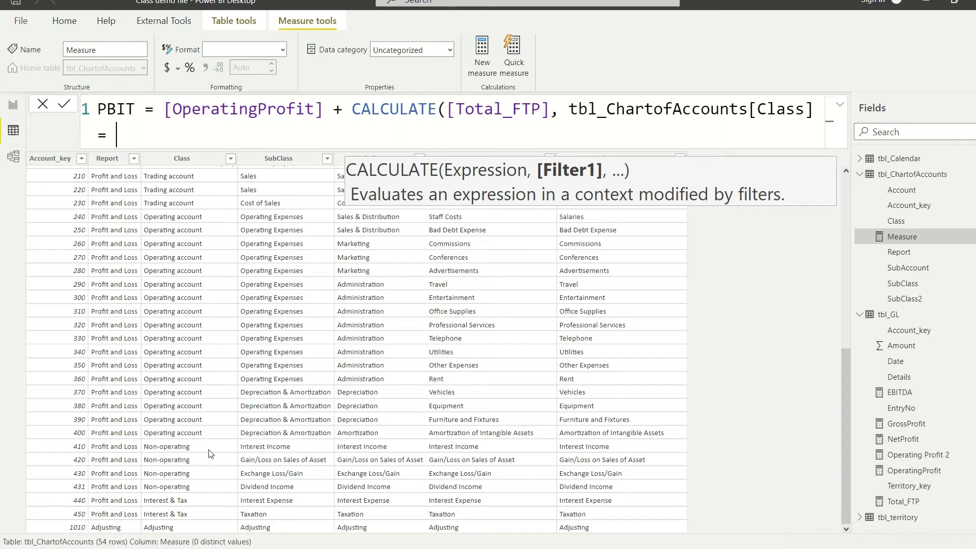
type("\"Non-operating\"")
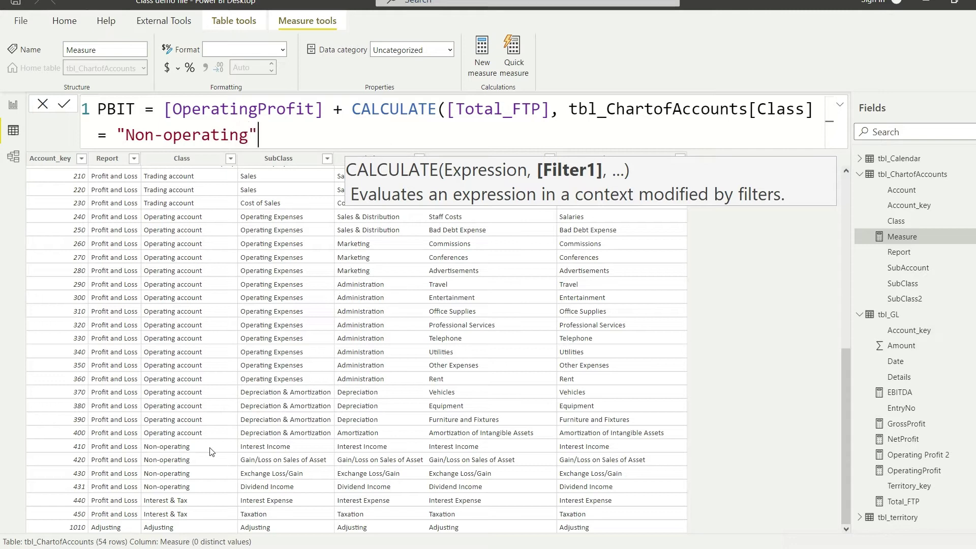
type(")")
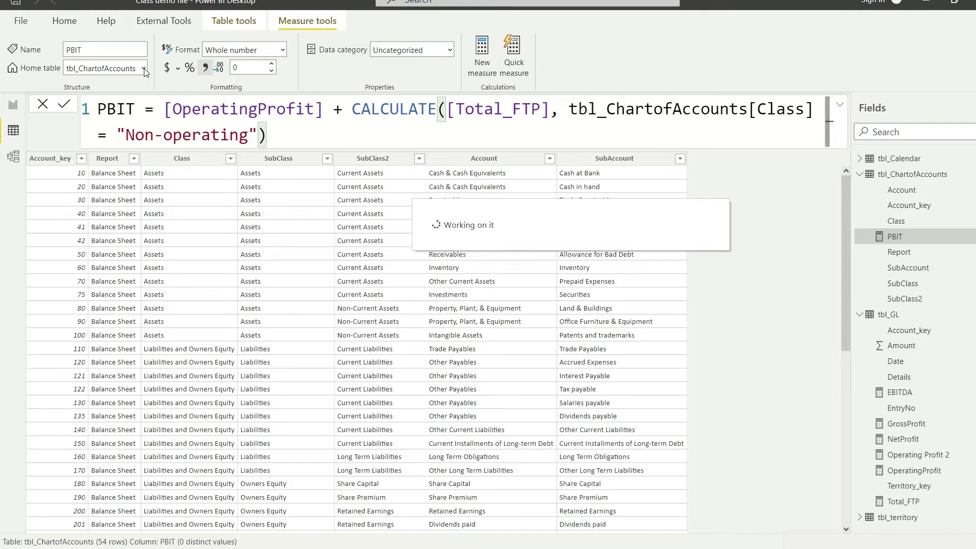
Step: Commit the PBIT measure, set its home table to tbl_GL, and return to the P&L report page
left_click(144, 68)
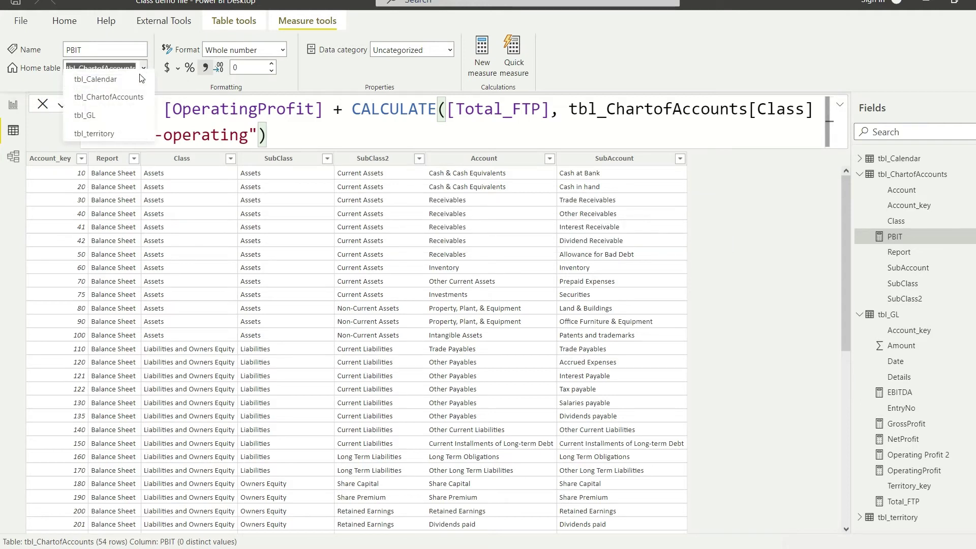
key("Escape")
left_click(189, 68)
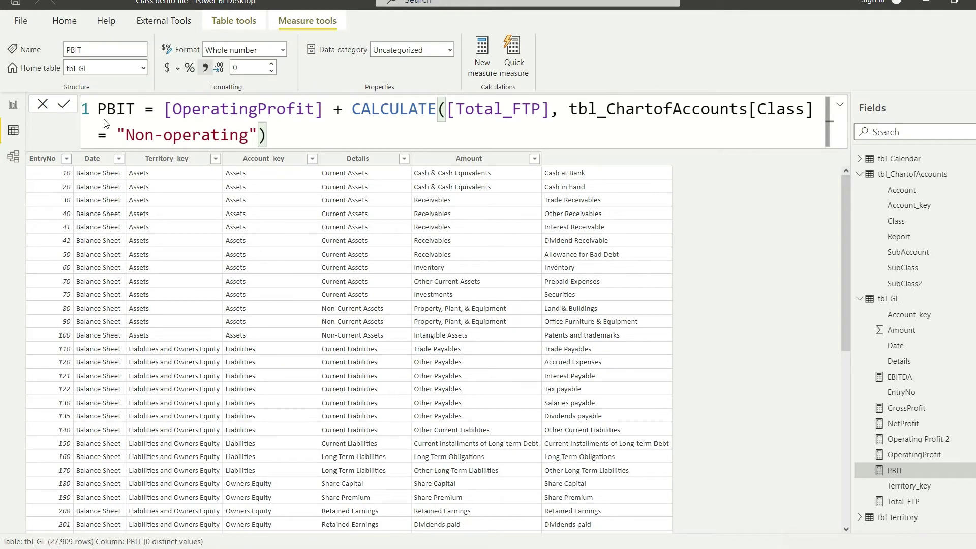
left_click(13, 104)
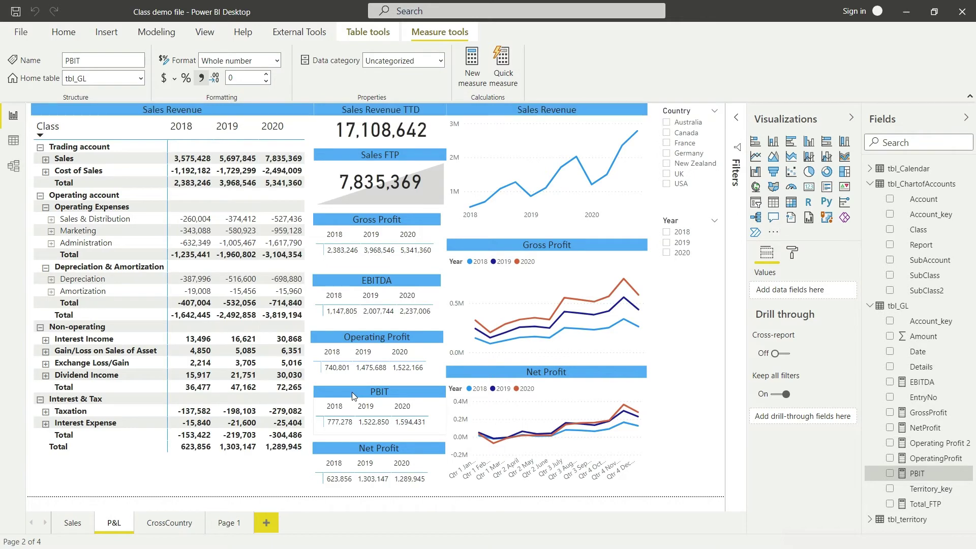
Step: Paste a copy of the EBITDA matrix onto Page 1 and move it below the original
left_click(352, 391)
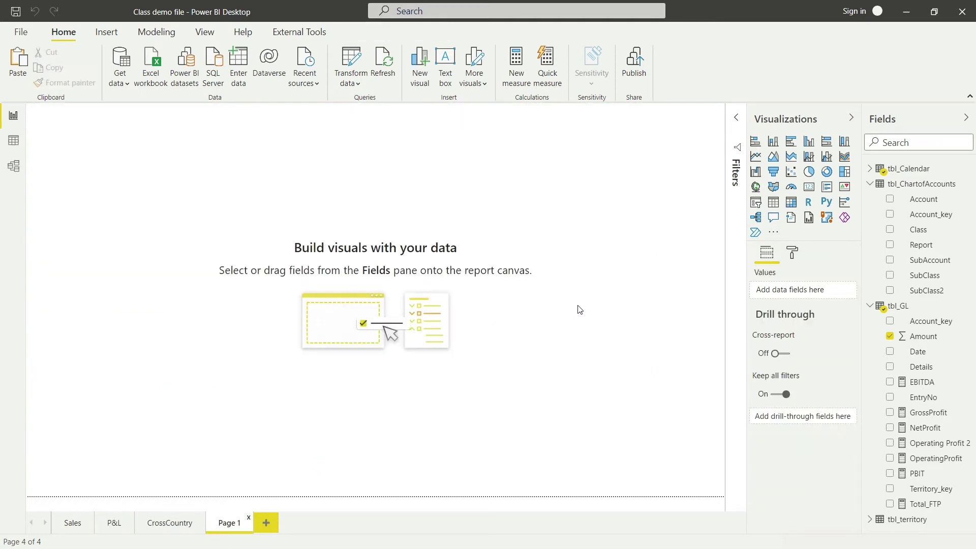
key("ctrl+v")
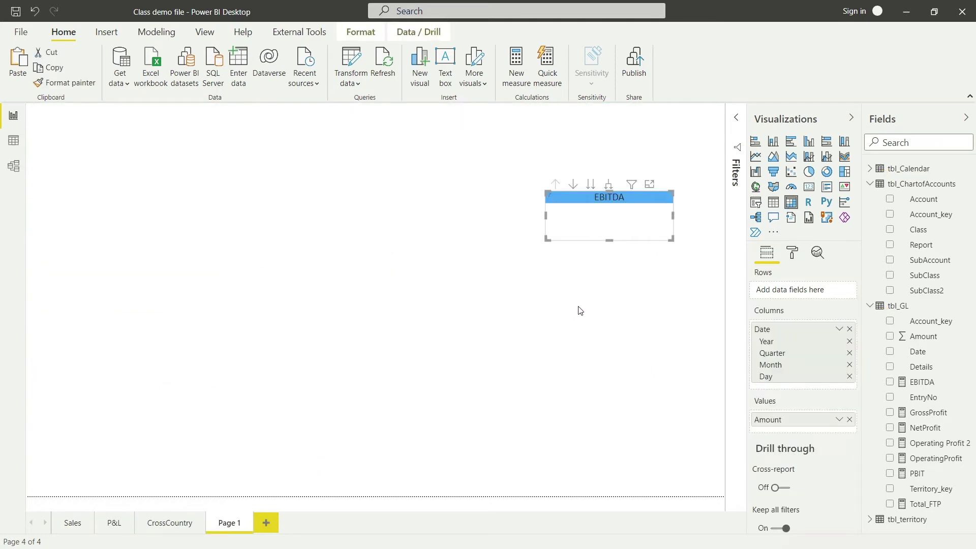
left_click_drag(574, 212, 595, 280)
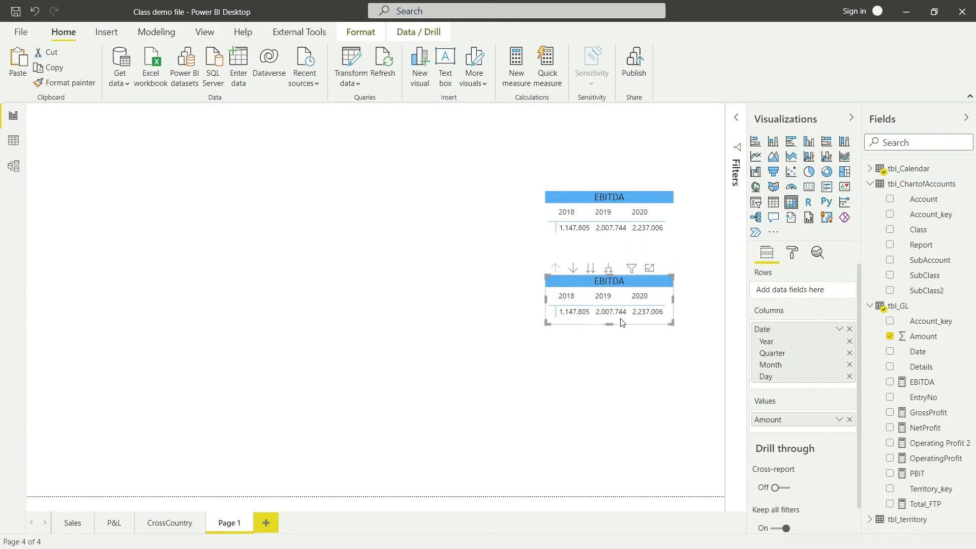
Step: Remove the SubClass filter and the Amount value from the lower matrix copy
left_click(736, 219)
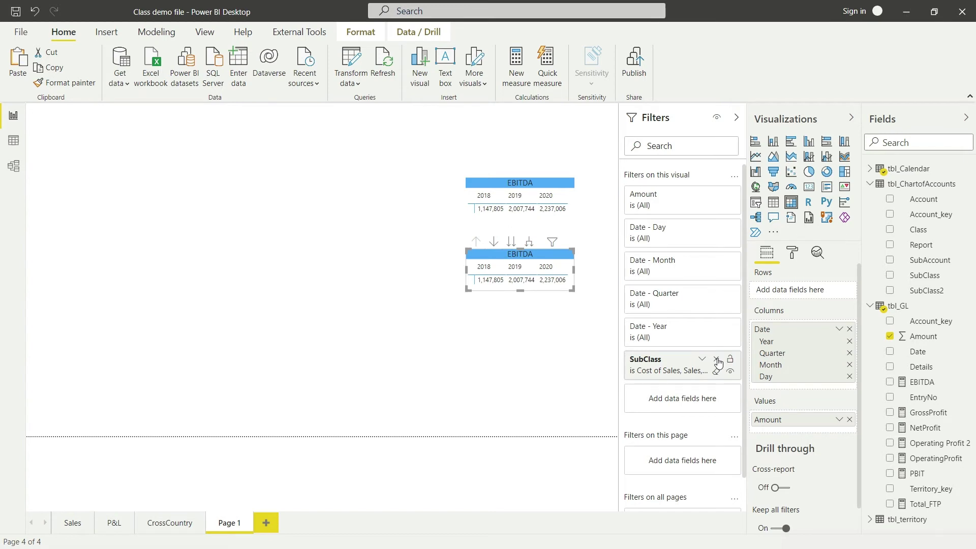
left_click(716, 359)
left_click(737, 118)
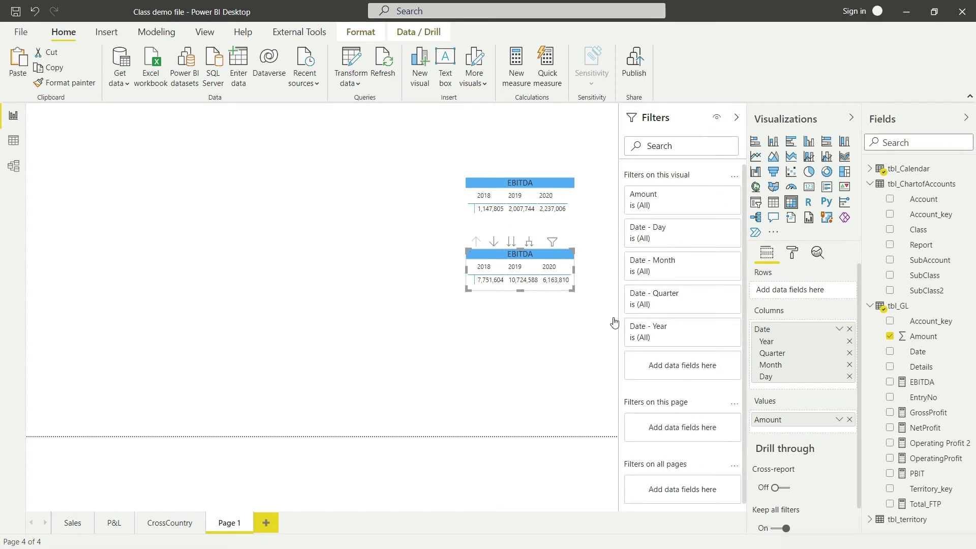
left_click(850, 420)
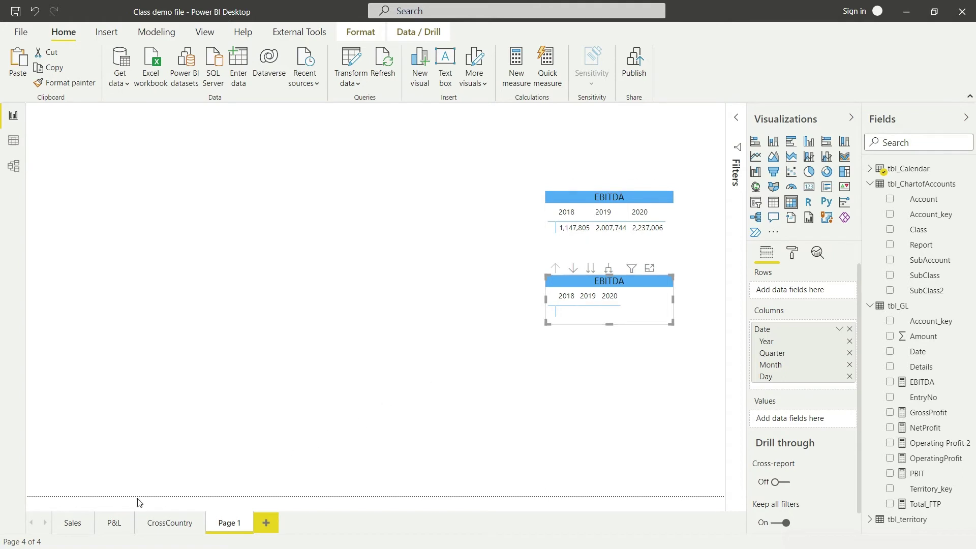
Step: Delete both EBITDA matrices from Page 1, then select the PBIT matrix on the P&L page
left_click(114, 523)
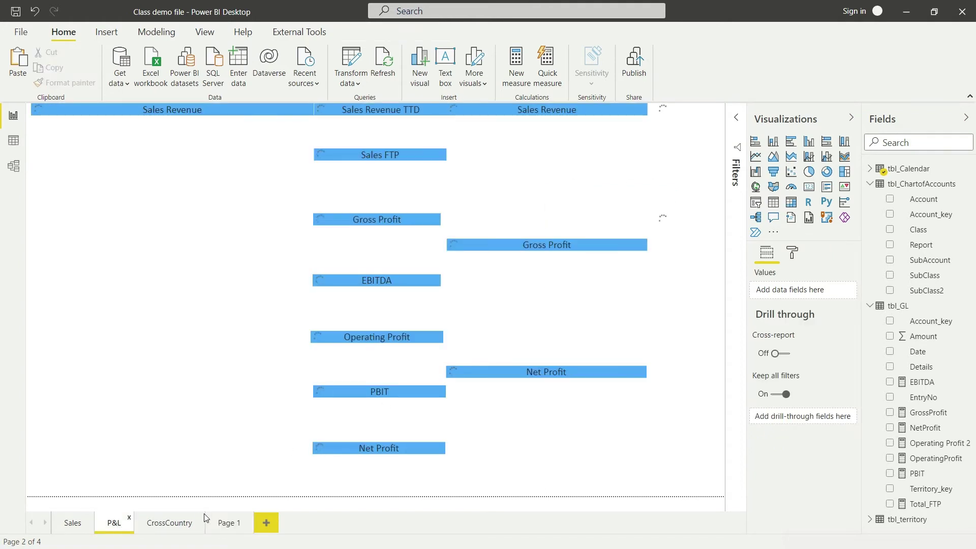
left_click(234, 525)
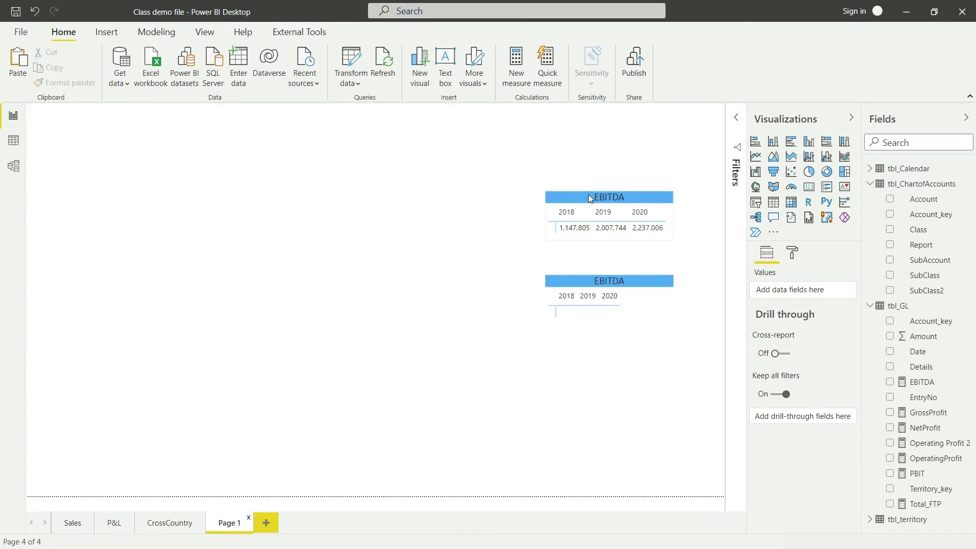
left_click(592, 211)
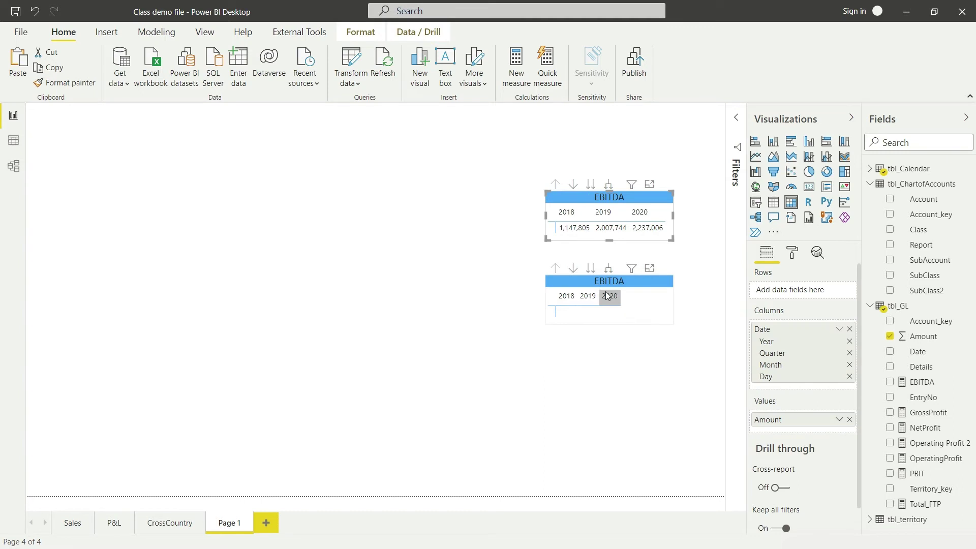
key("Delete")
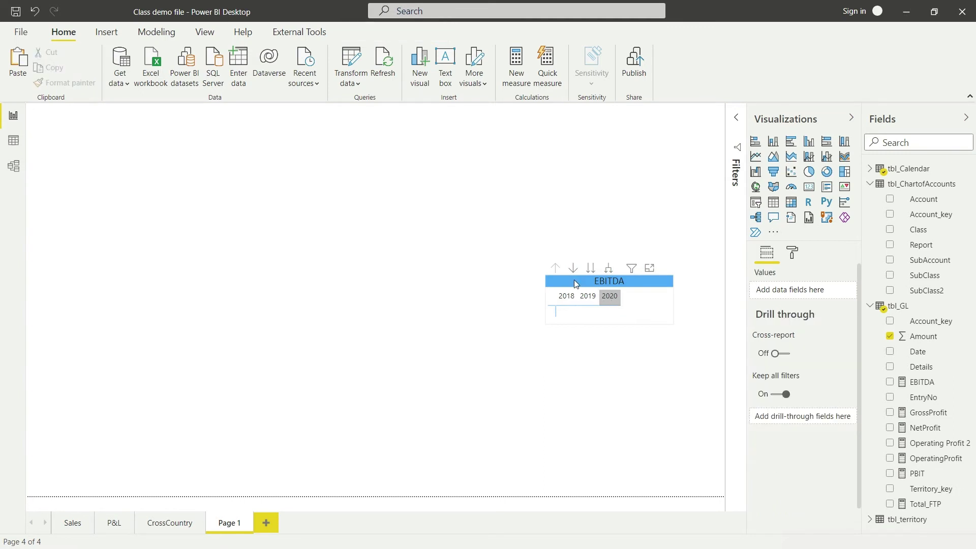
left_click(574, 280)
key("Delete")
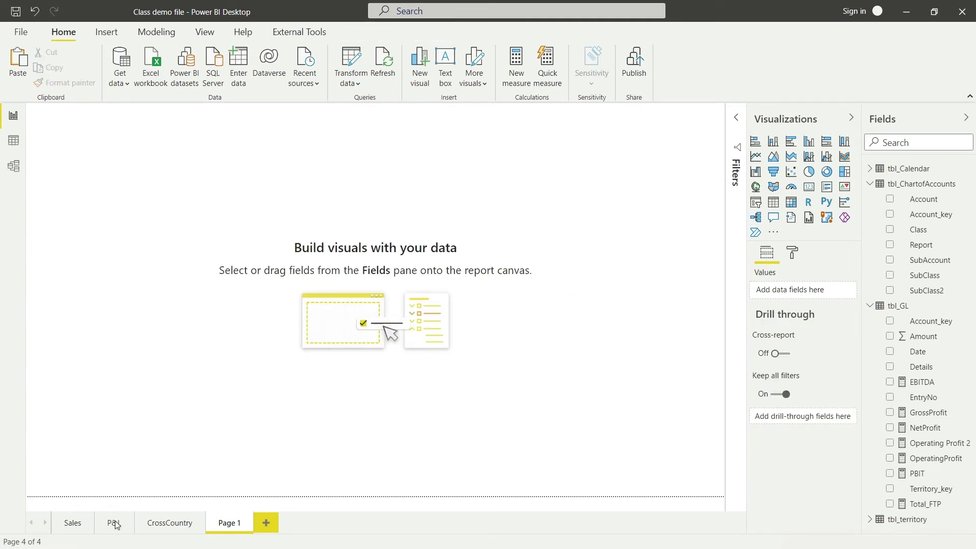
left_click(115, 522)
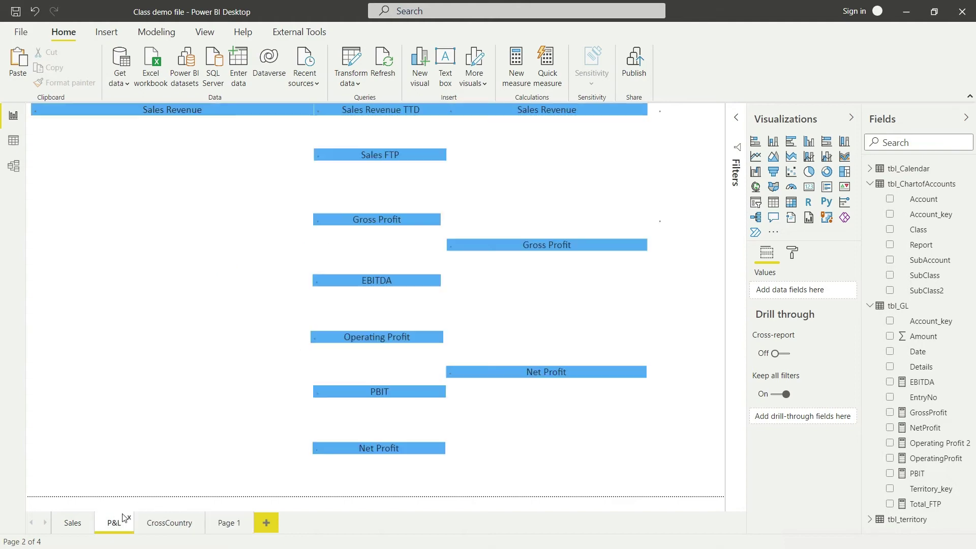
left_click(343, 391)
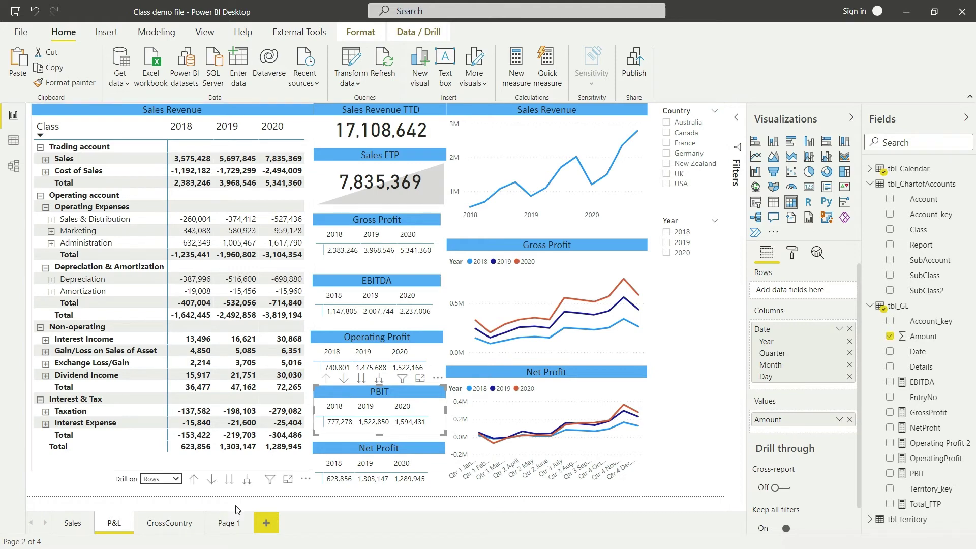
Step: Paste the PBIT matrix onto Page 1 and arrange the two PBIT matrices in a vertical stack
left_click(239, 522)
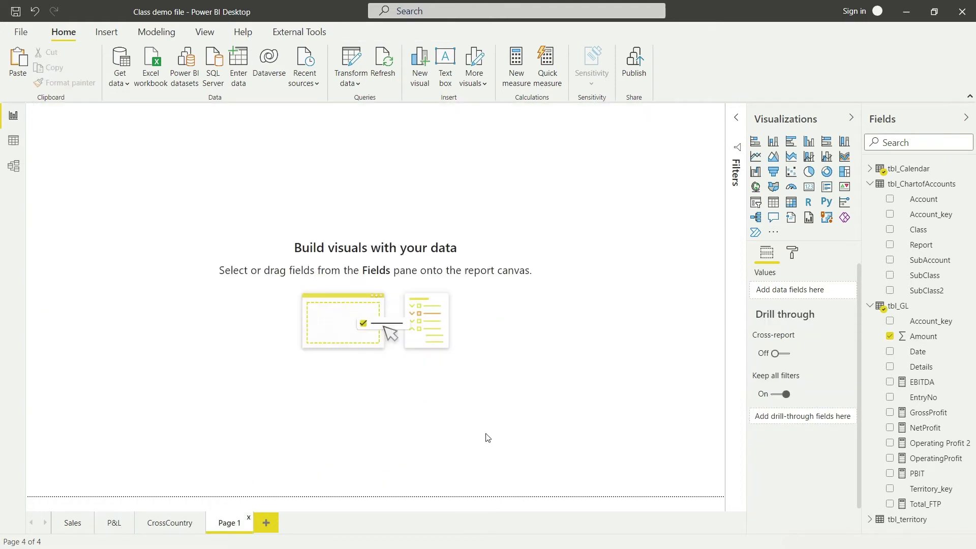
key("ctrl+v")
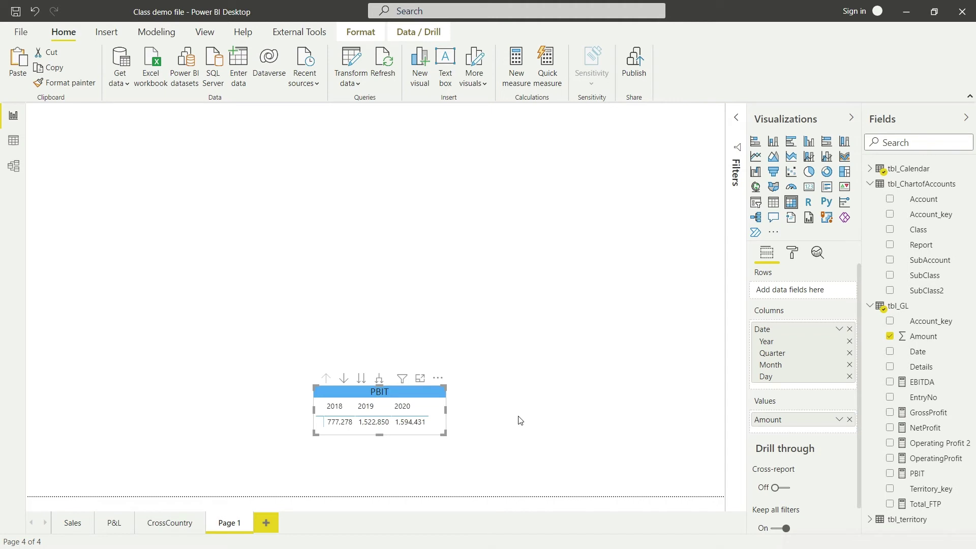
left_click_drag(382, 401, 643, 366)
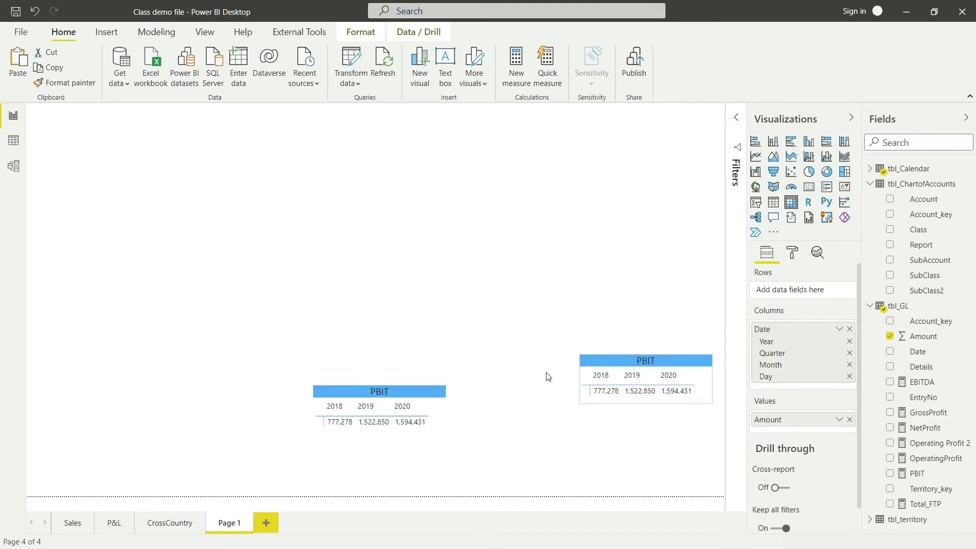
left_click_drag(367, 391, 630, 248)
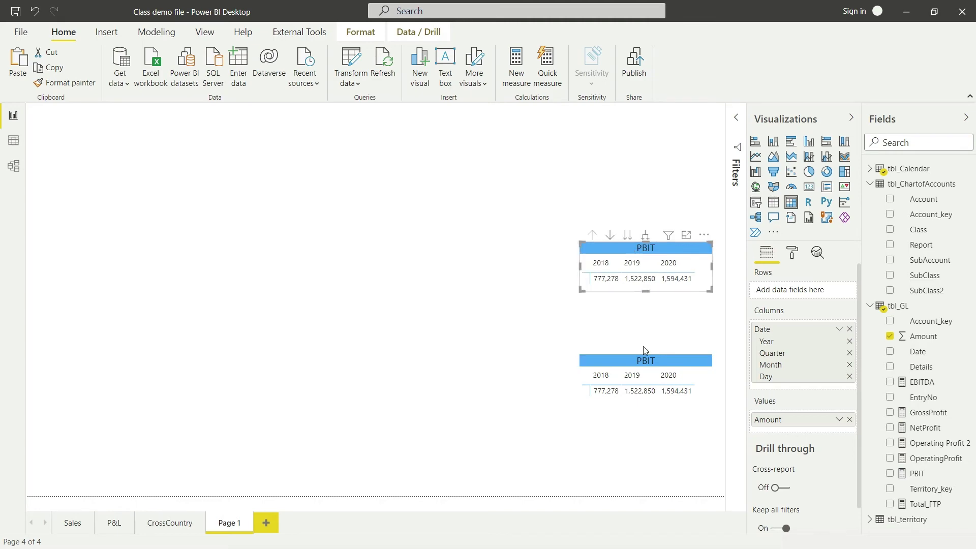
left_click(656, 362)
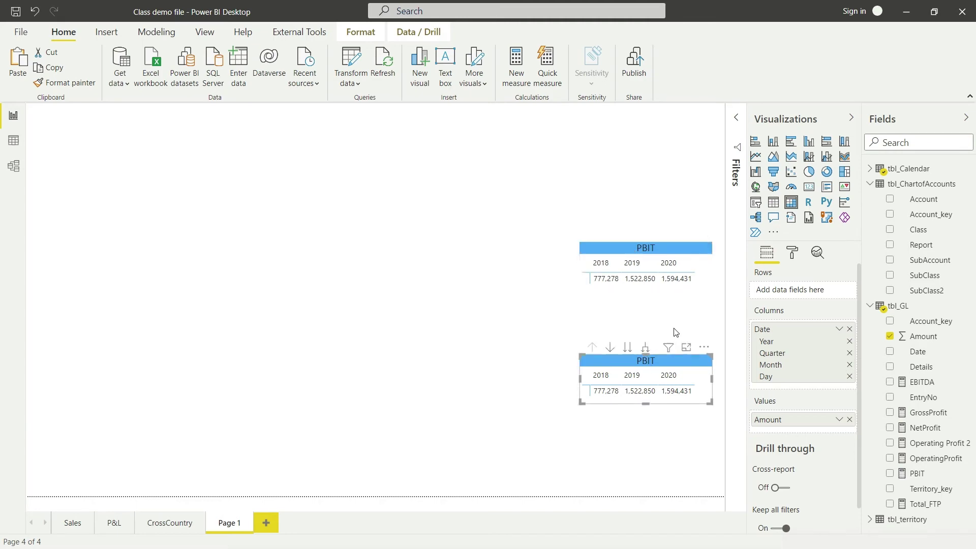
Step: On the lower matrix, remove the Class is Operating filter and replace Amount with the PBIT measure
left_click(736, 122)
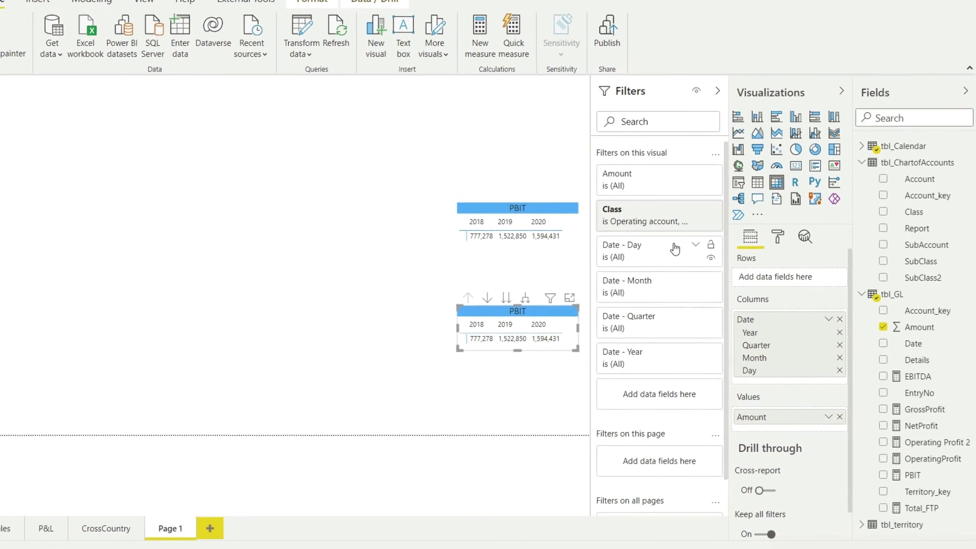
left_click(711, 209)
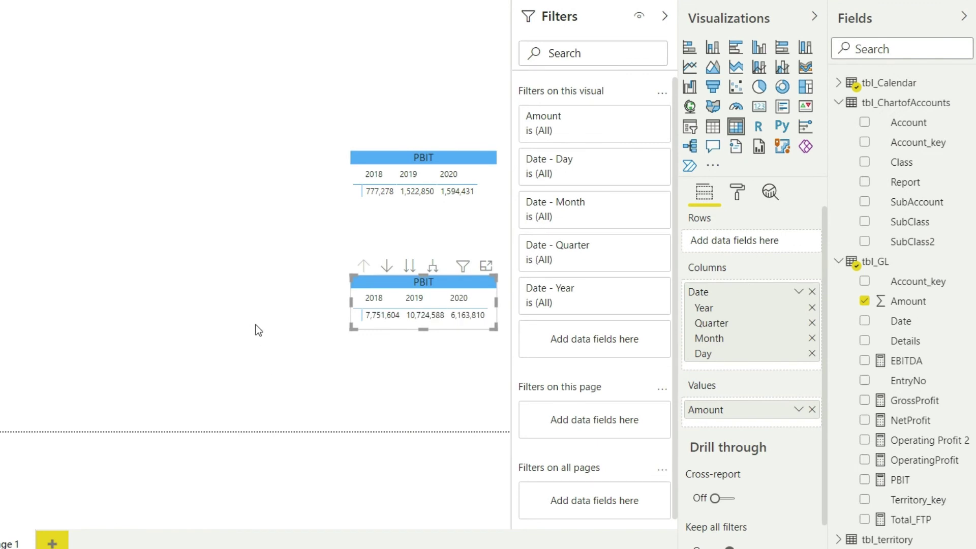
left_click(665, 16)
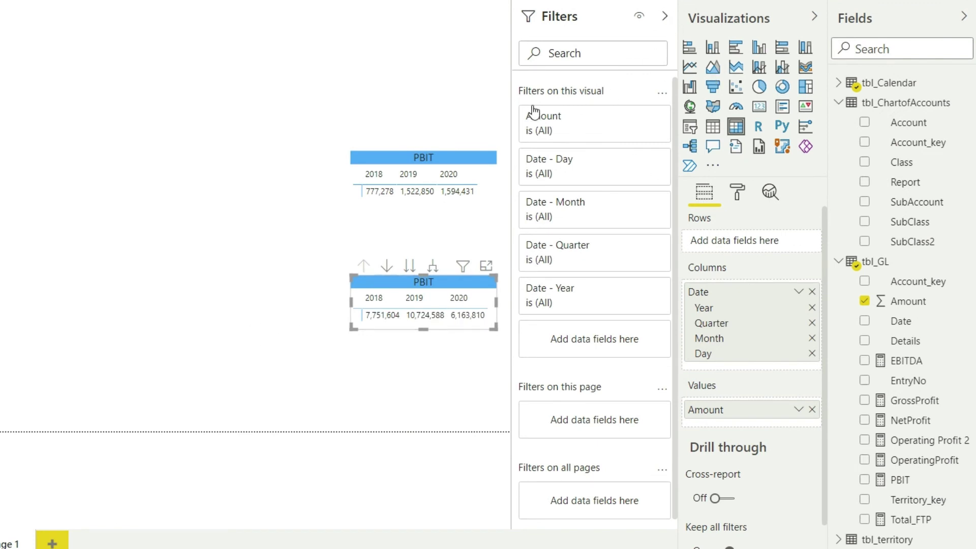
left_click(812, 409)
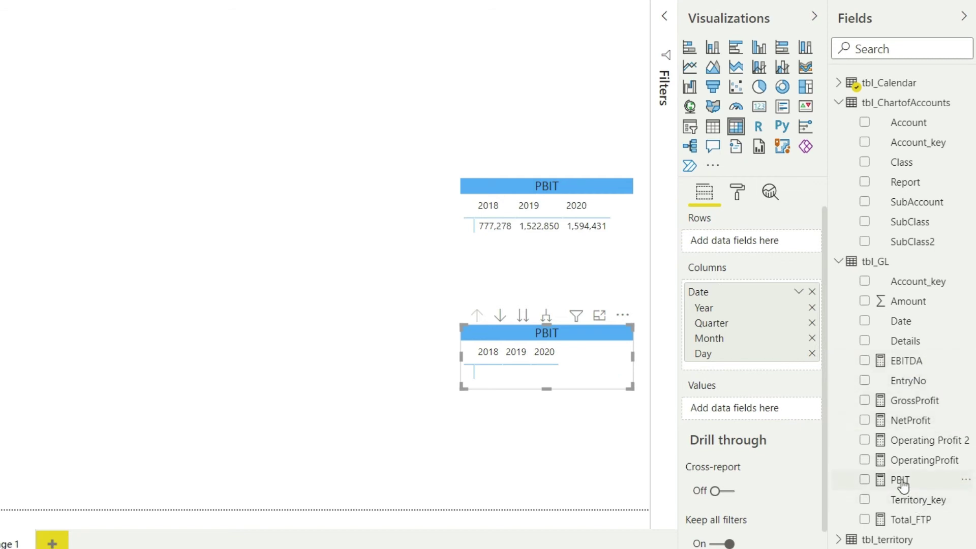
left_click_drag(901, 480, 722, 409)
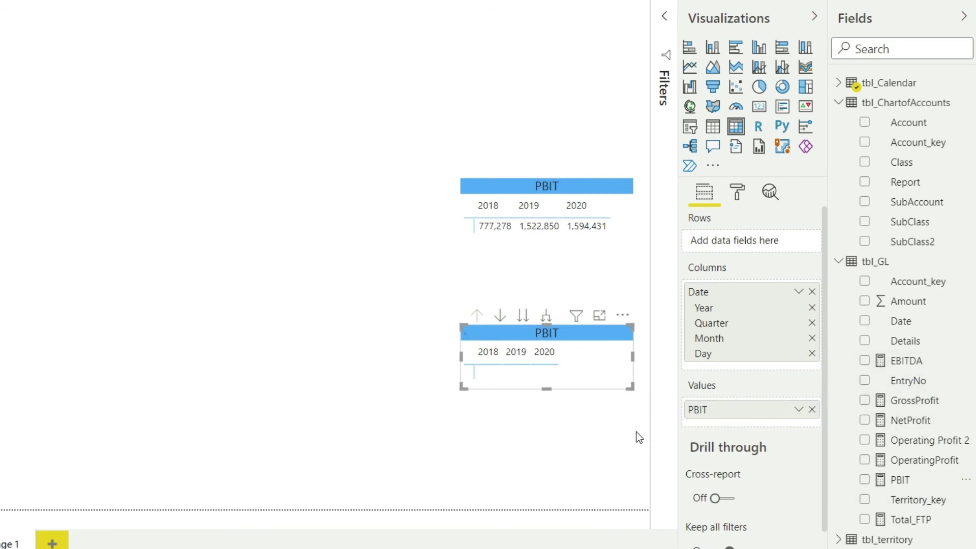